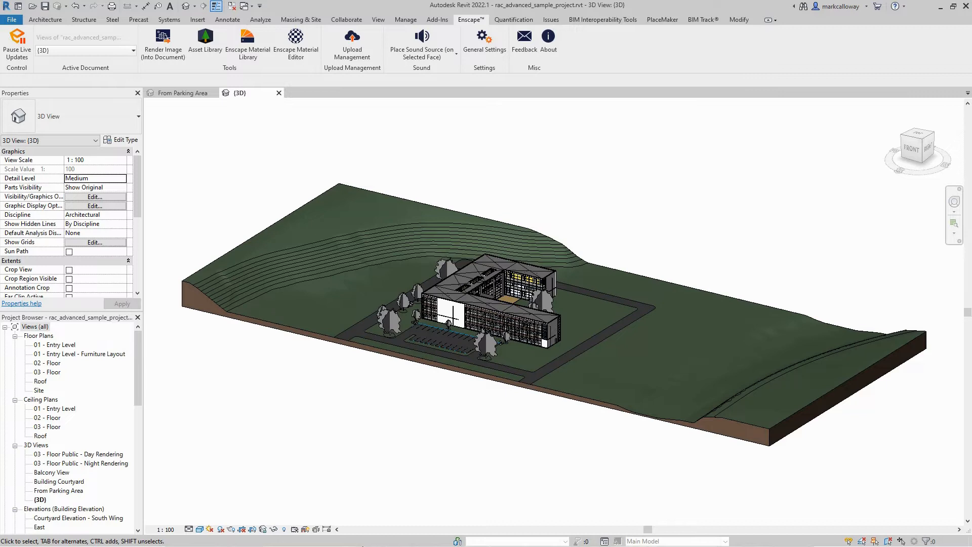
Step: Switch from Revit to the live Enscape rendering window of rac_advanced_sample_project
key(super)
mouse_move(385, 536)
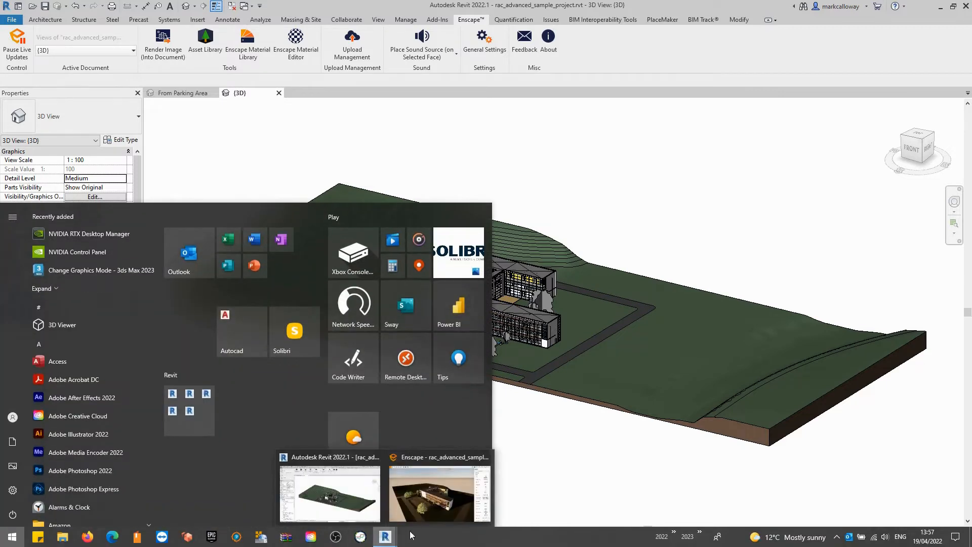
click(432, 508)
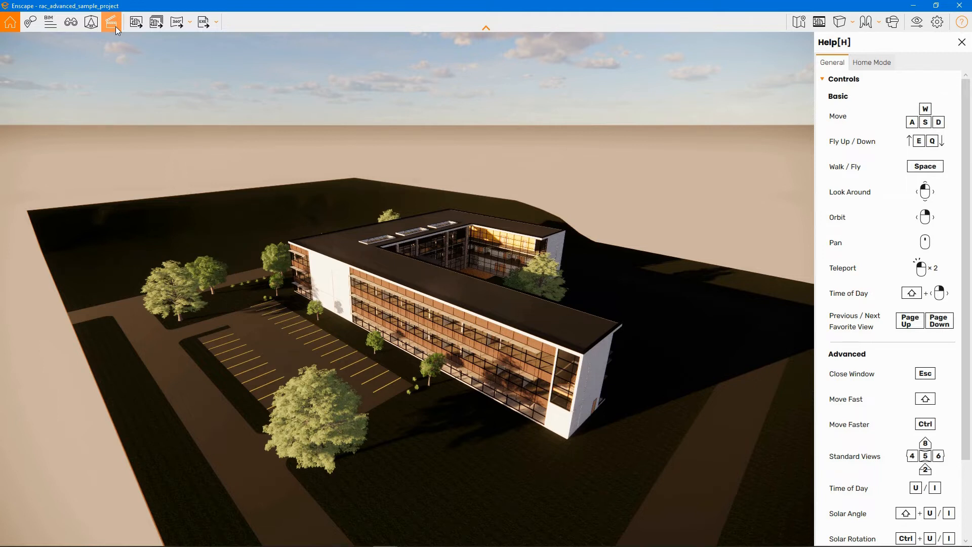
Step: Review the output settings for render resolution, image file format, video frame rate and panorama resolution in the visual settings
click(917, 24)
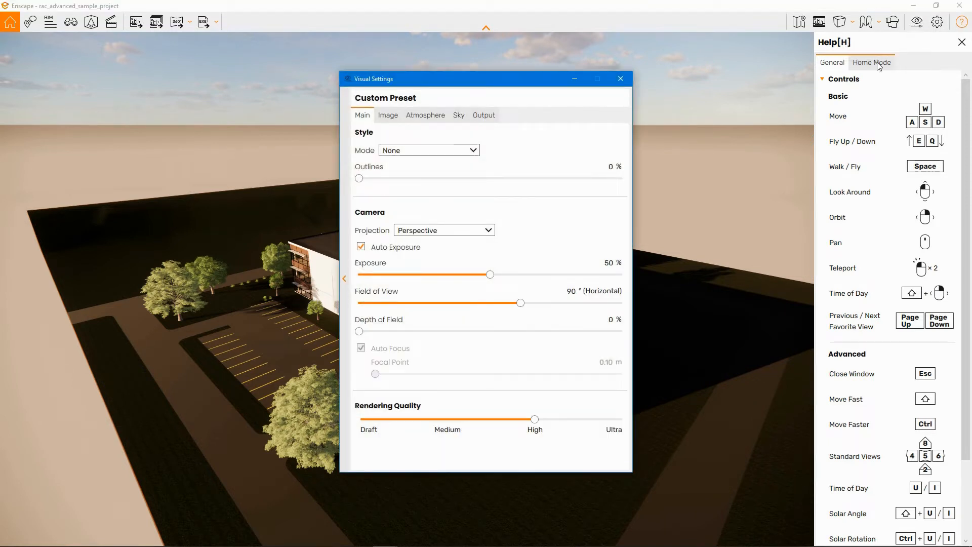
click(492, 118)
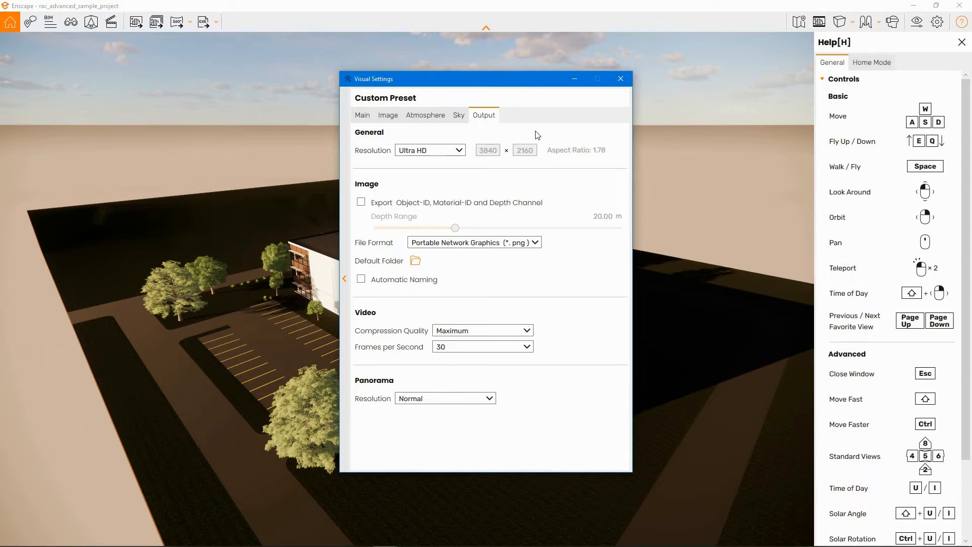
click(460, 149)
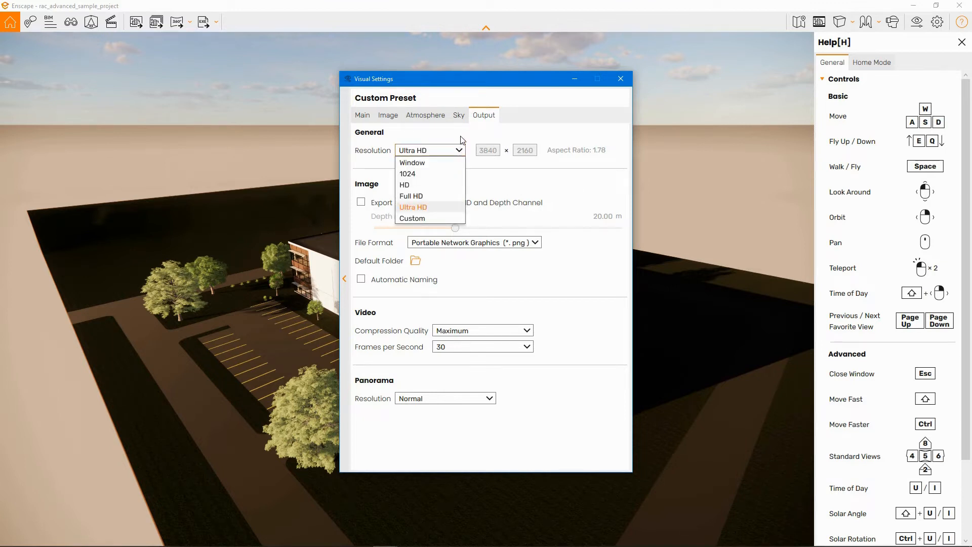
click(462, 138)
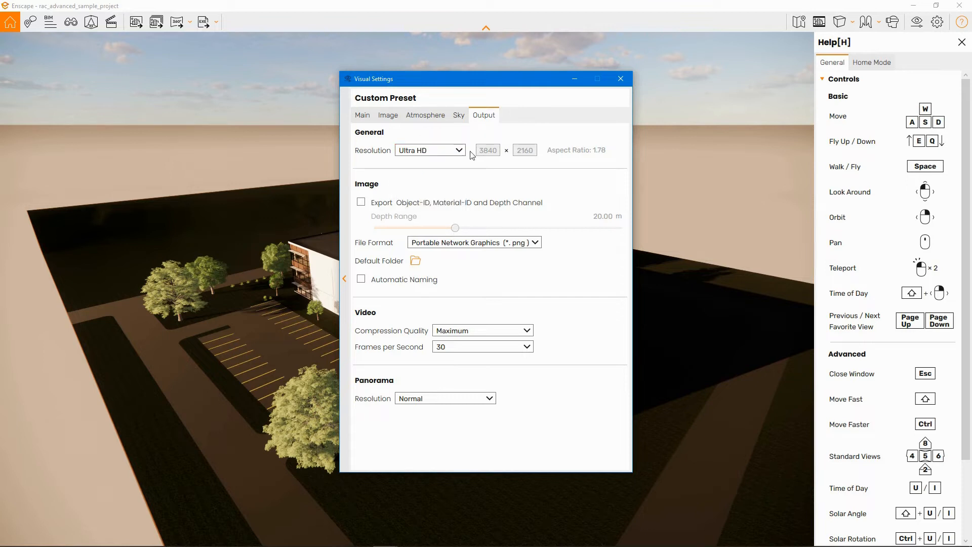
click(447, 246)
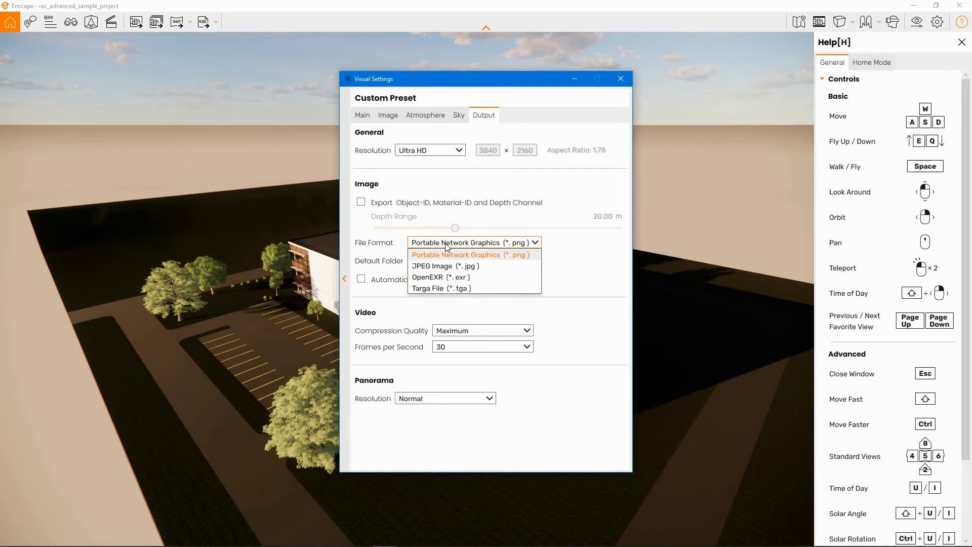
click(446, 247)
mouse_move(502, 337)
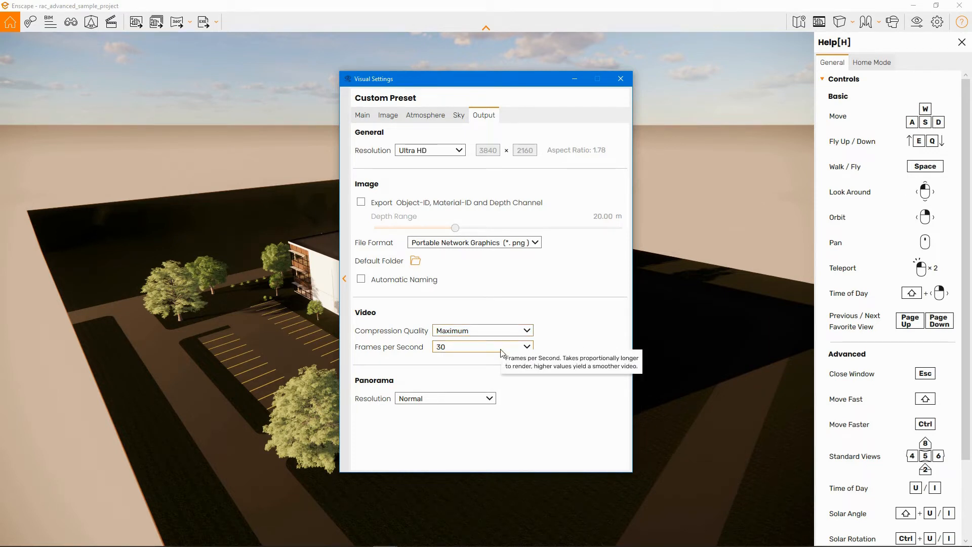
click(489, 400)
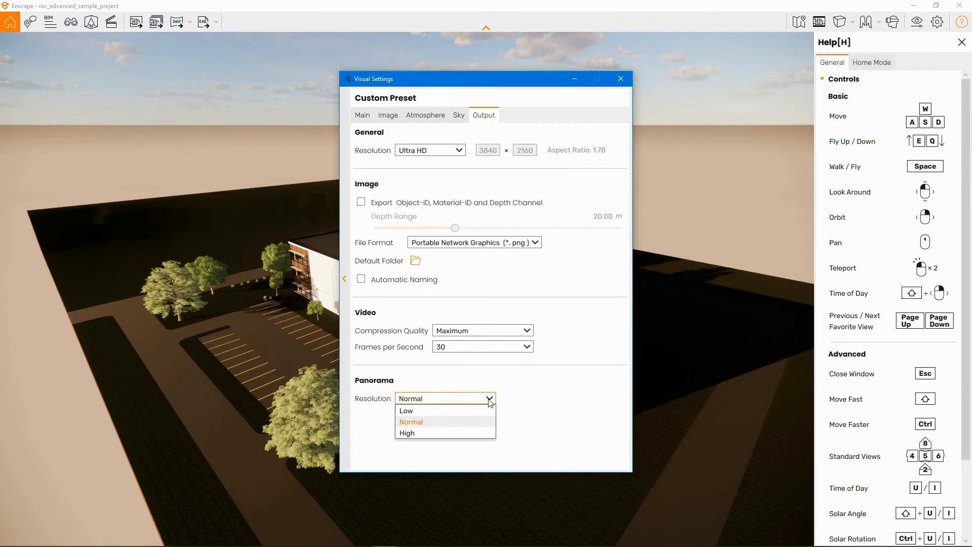
click(538, 400)
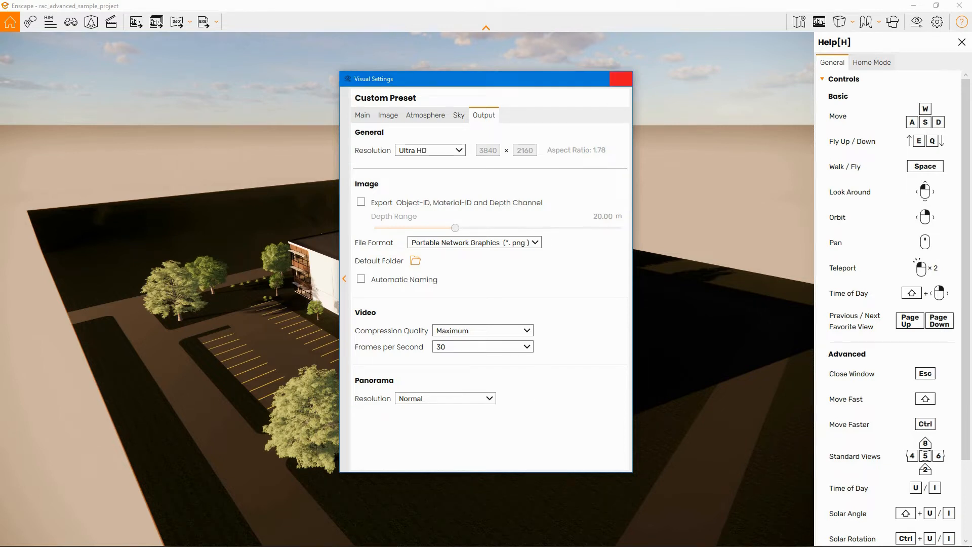
click(620, 79)
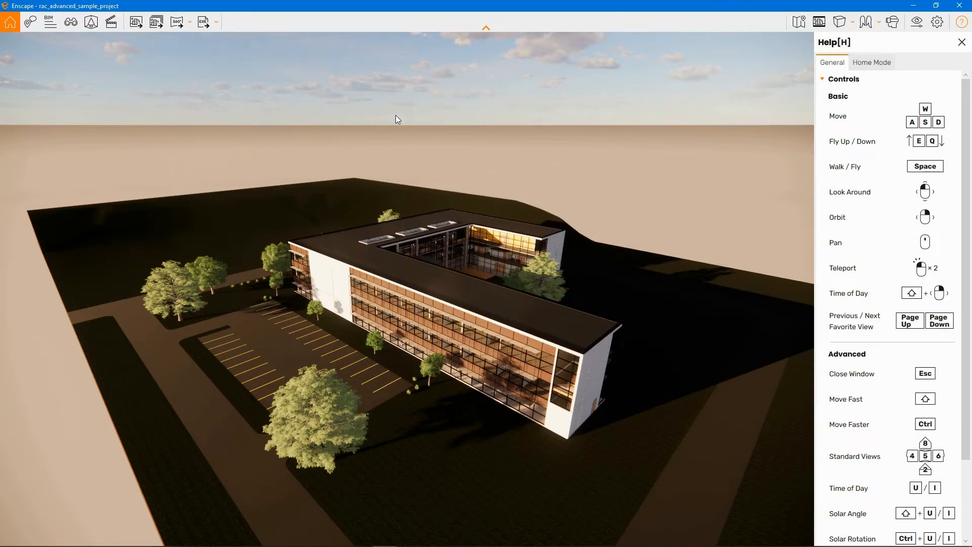
Step: Open the Video Editor and add a starting keyframe with an aerial view of the building and its parking lot
click(111, 23)
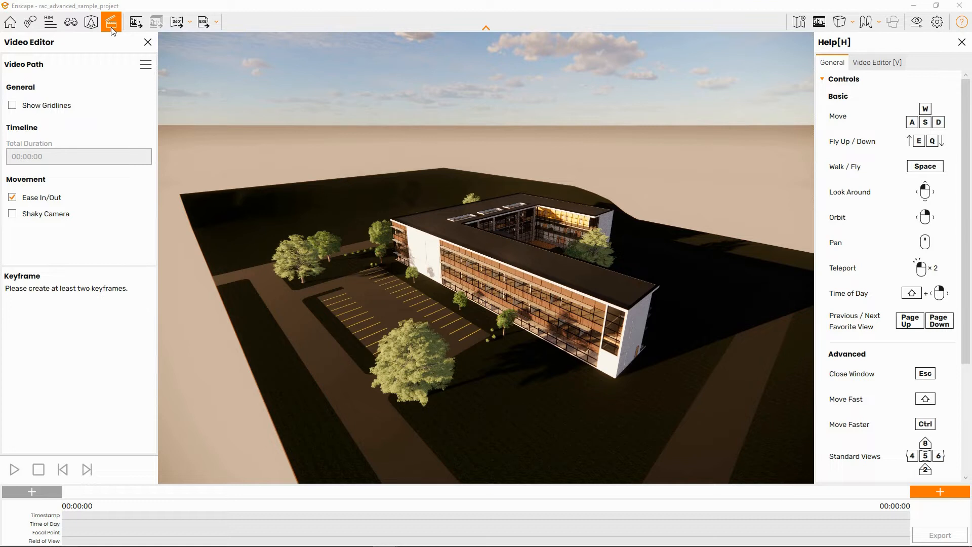
click(113, 25)
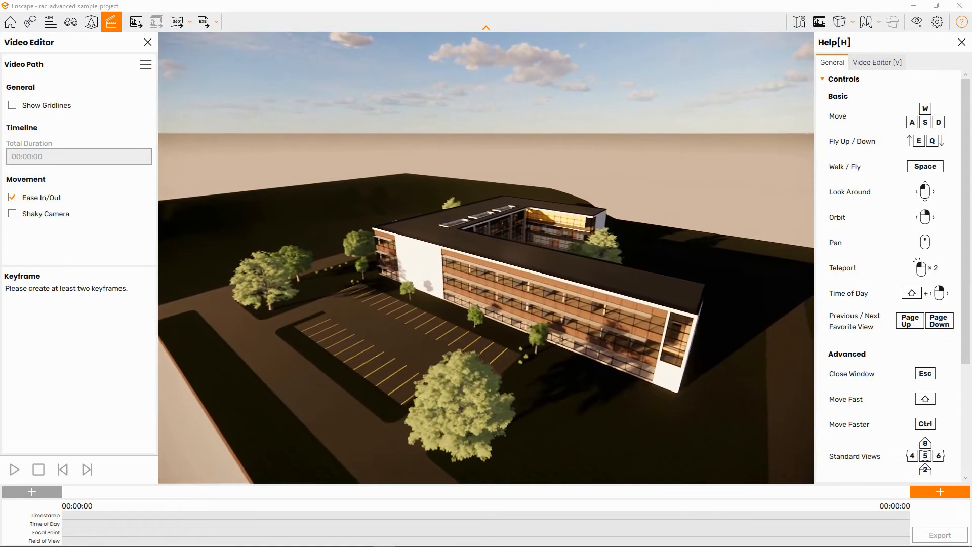
key(w)
key(a)
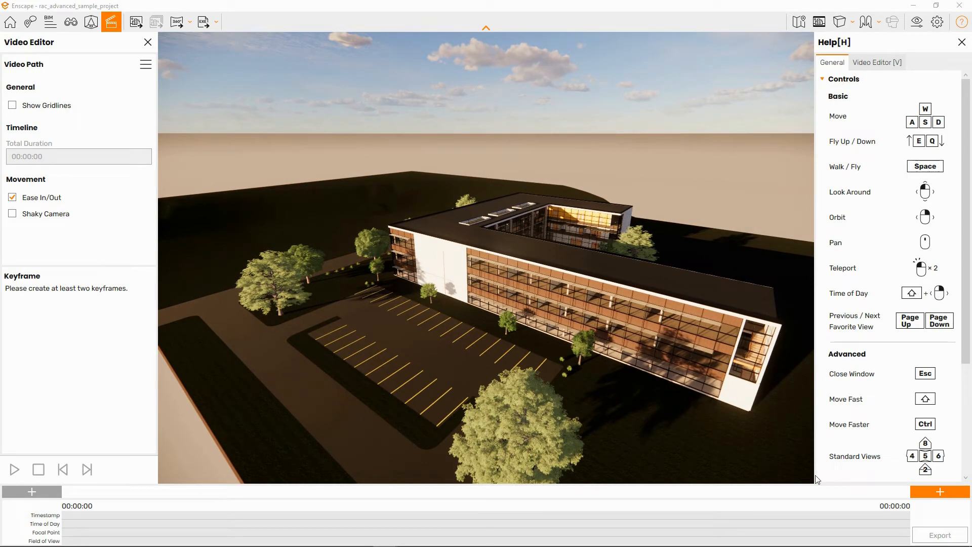
click(925, 492)
Step: Fly the camera towards the building's glazed corner beside the large tree and add it as the end keyframe
drag(542, 368, 514, 354)
key(w)
key(w)
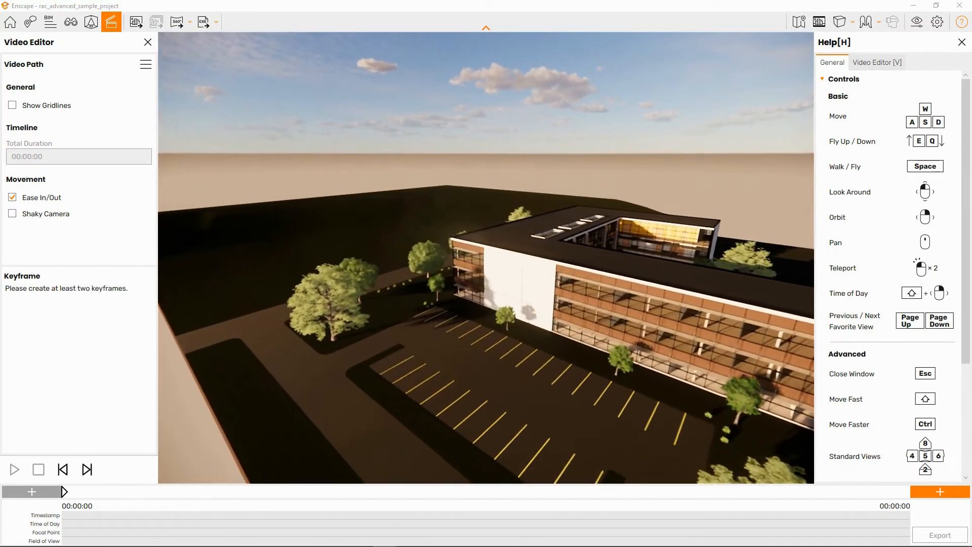
key(w)
key(a)
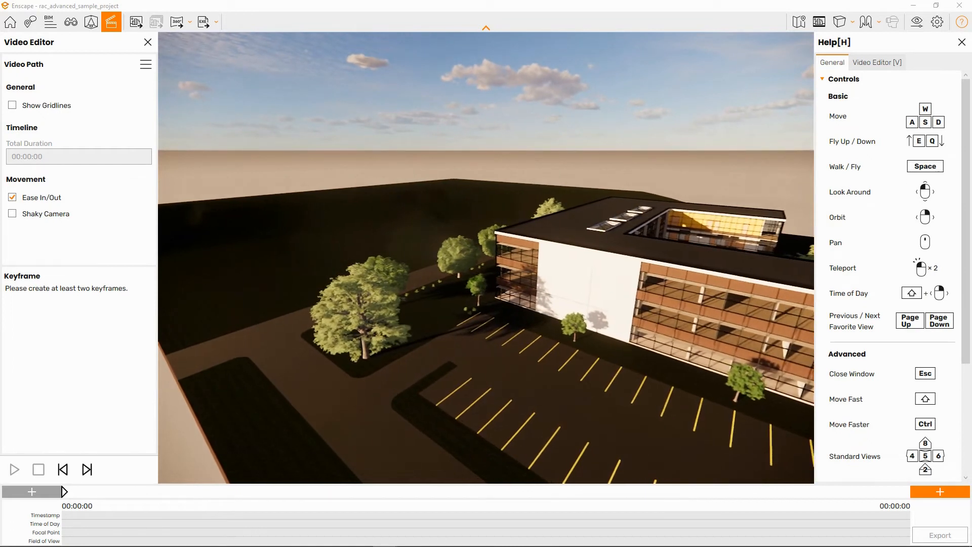
key(w)
key(a)
drag(514, 354, 521, 367)
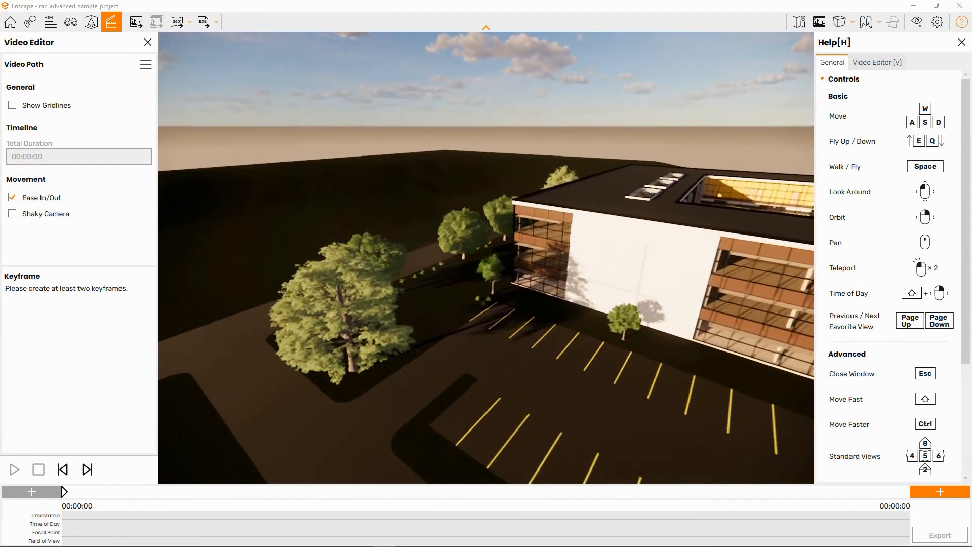
key(w)
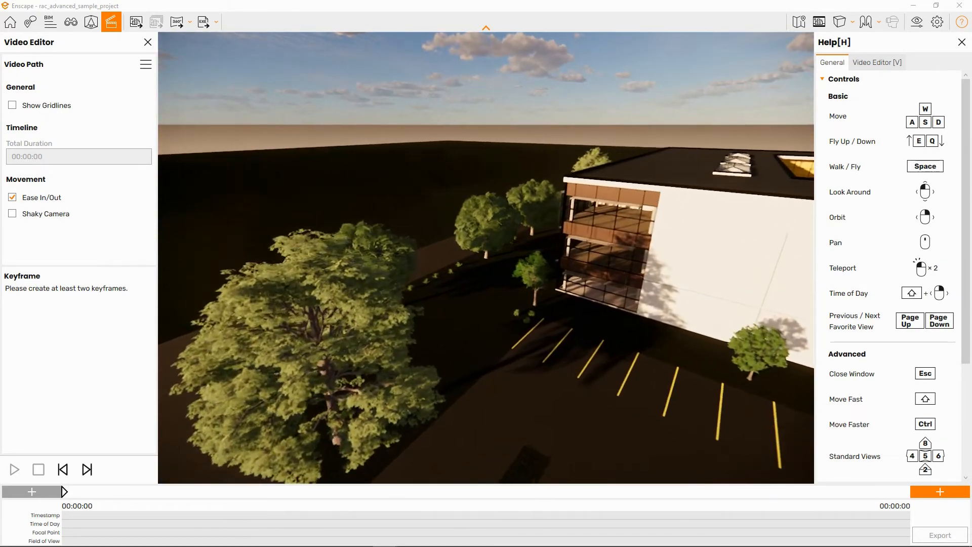
key(w)
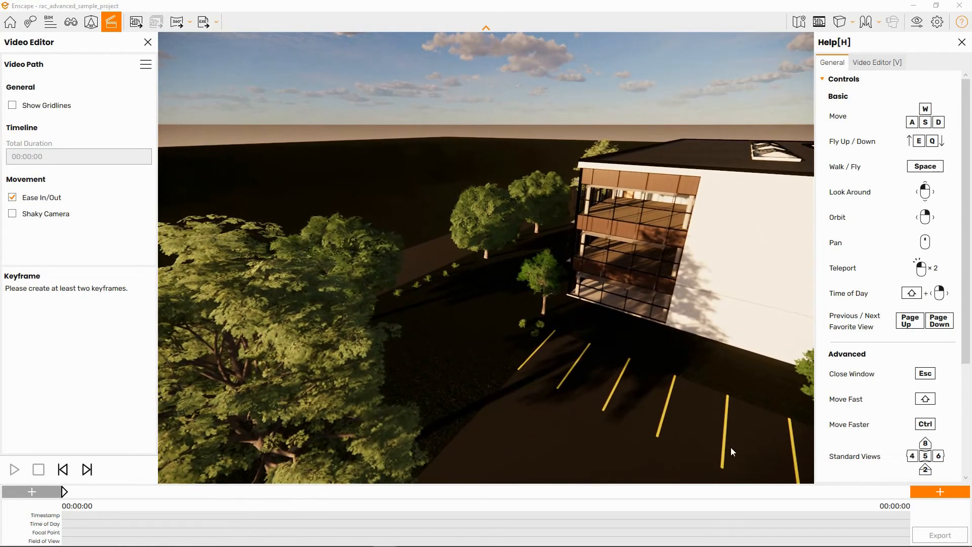
click(923, 494)
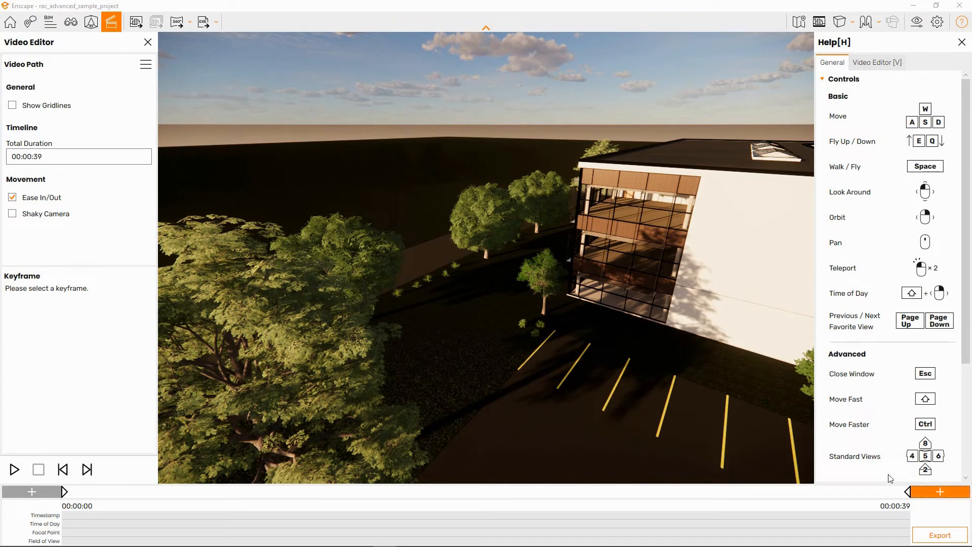
Step: Preview part of the camera path between the two keyframes, stop the playback and close the Video Editor
drag(714, 388, 775, 390)
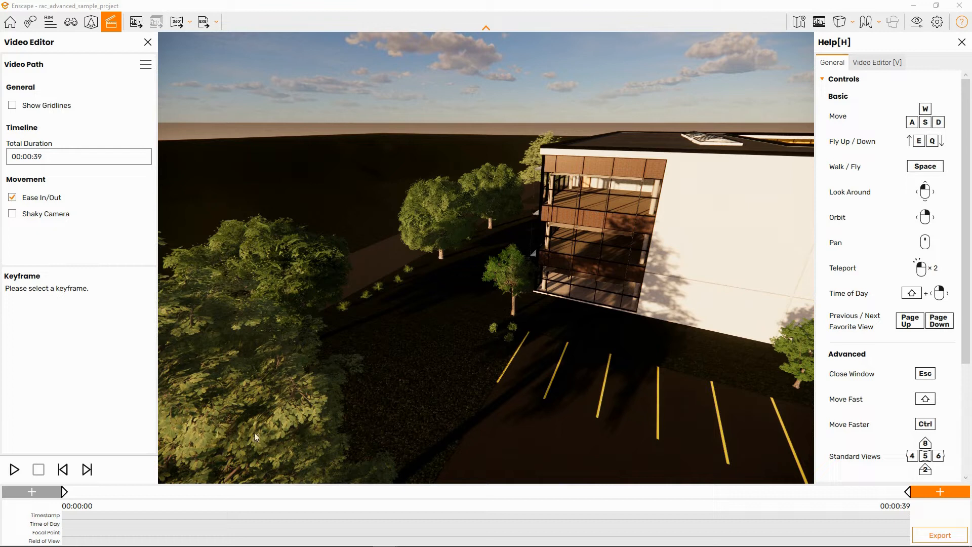
click(15, 469)
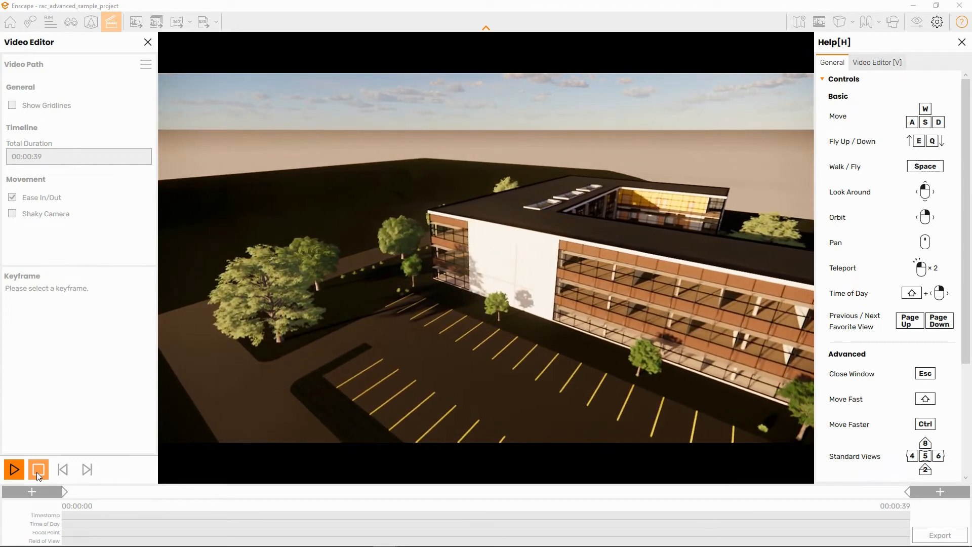
click(37, 472)
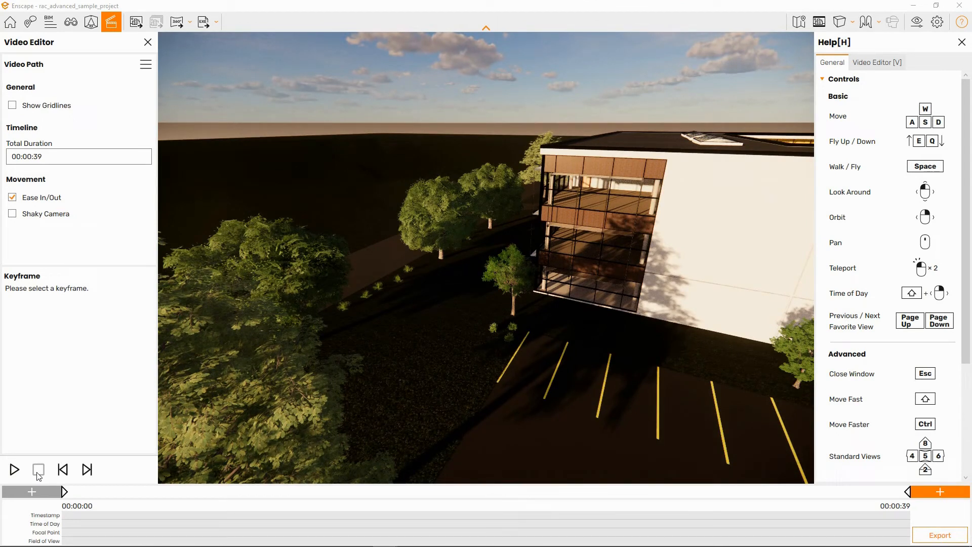
click(147, 44)
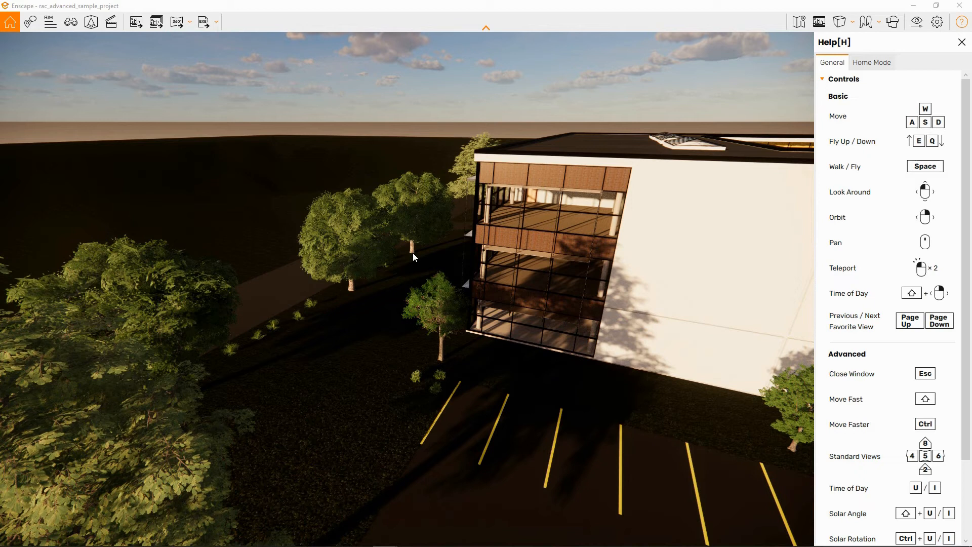
Step: Fly back to an aerial view over the roof and courtyard and save it as a PNG screenshot in the Pictures folder
key(s)
drag(412, 253, 428, 307)
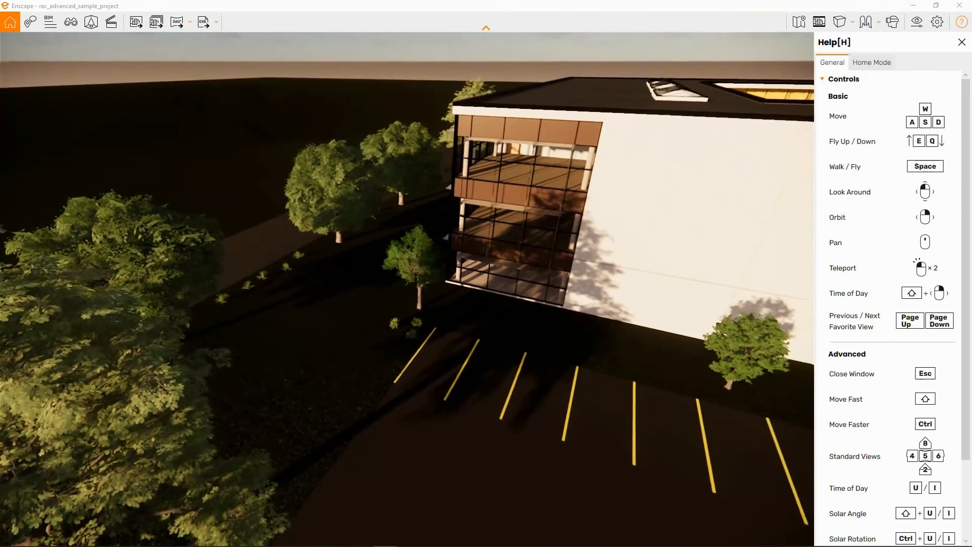
key(s)
key(d)
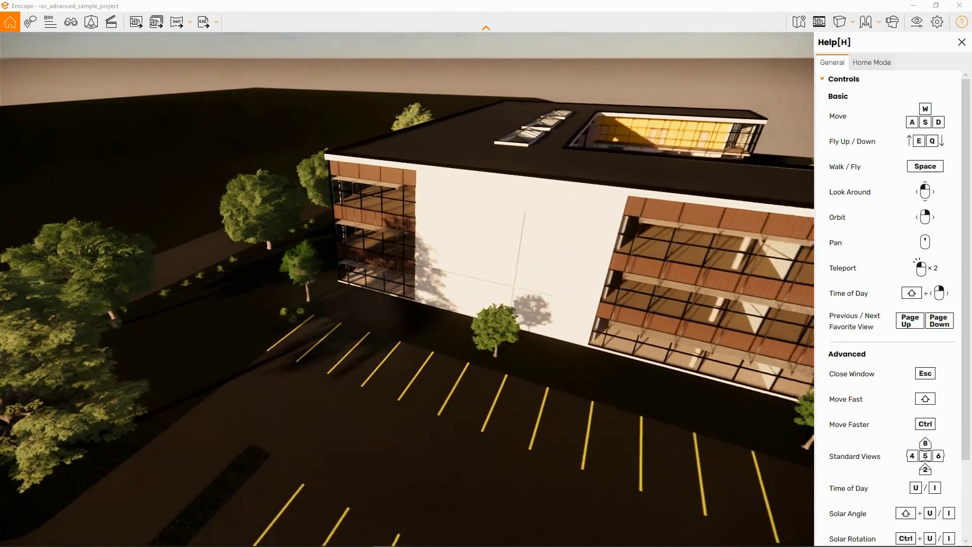
key(s)
key(d)
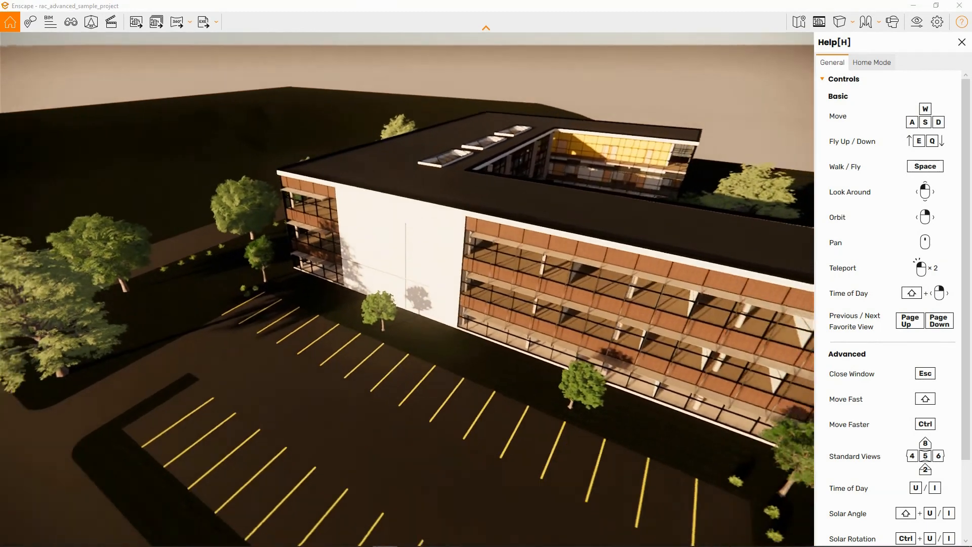
key(s)
key(d)
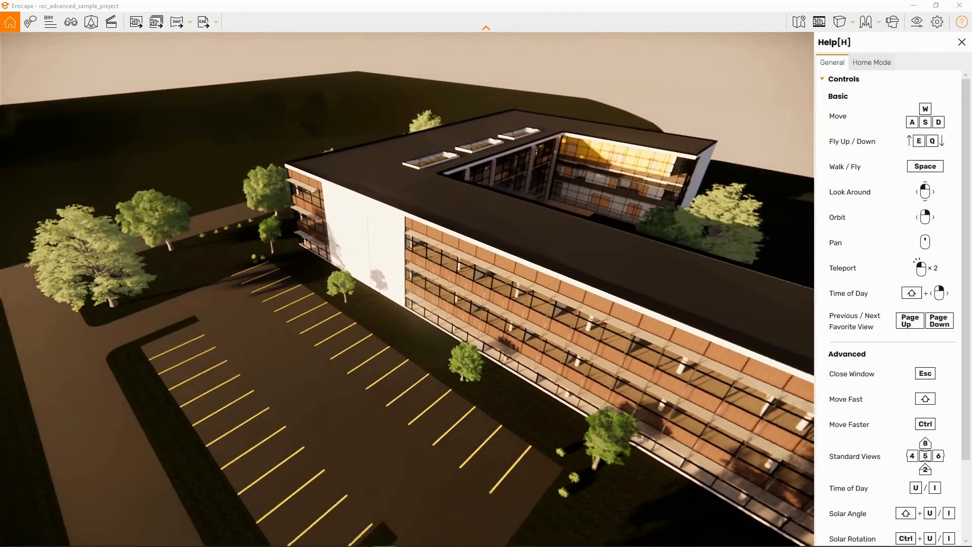
key(s)
key(d)
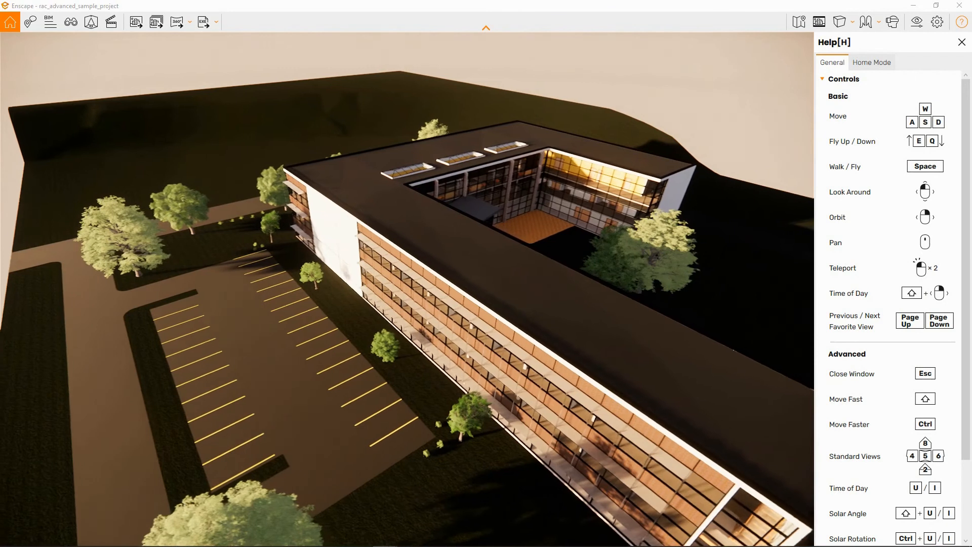
key(d)
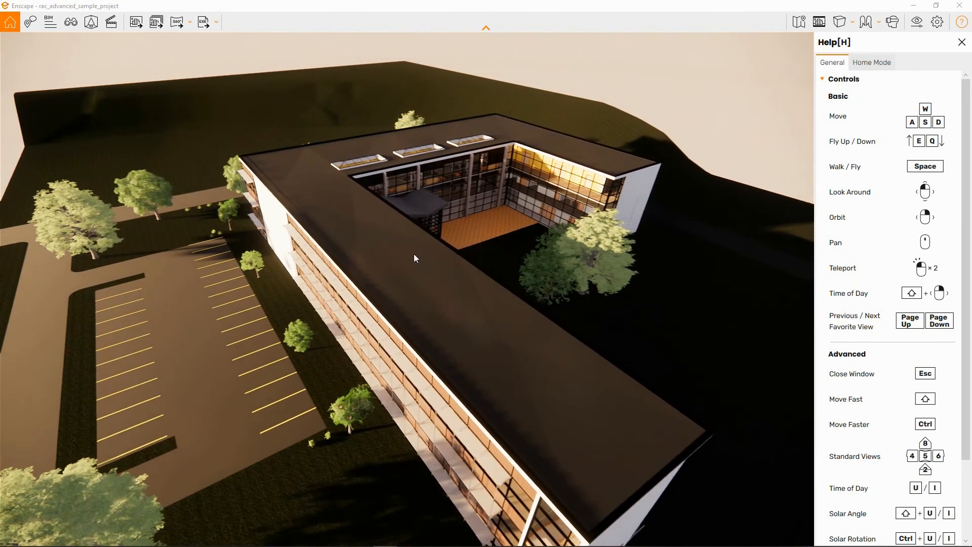
click(132, 25)
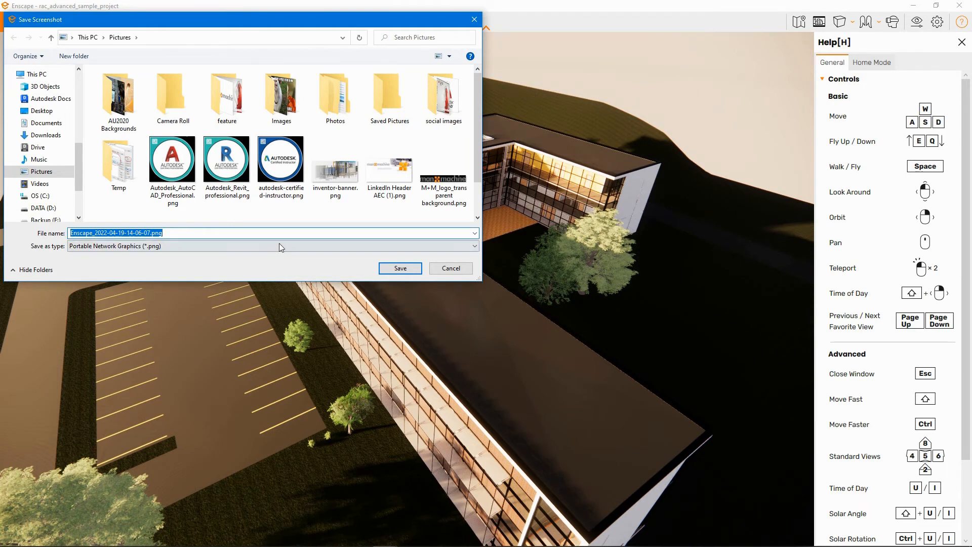
click(398, 269)
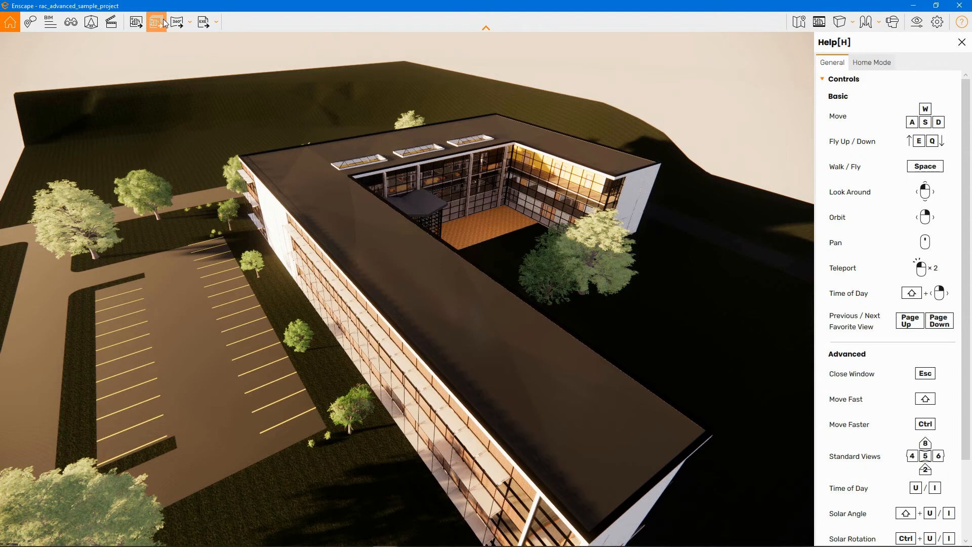
Step: Look through the export options for panoramas and standalone files
click(188, 26)
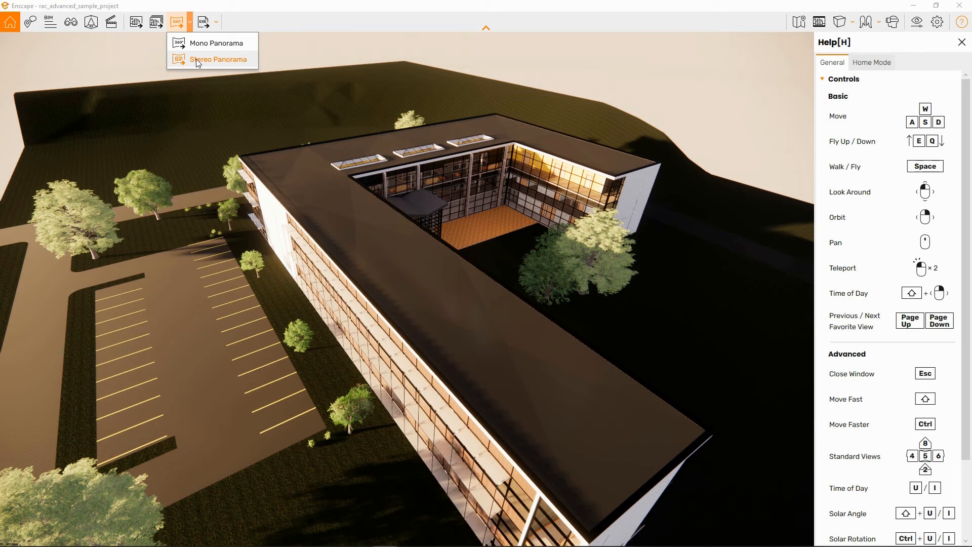
click(218, 22)
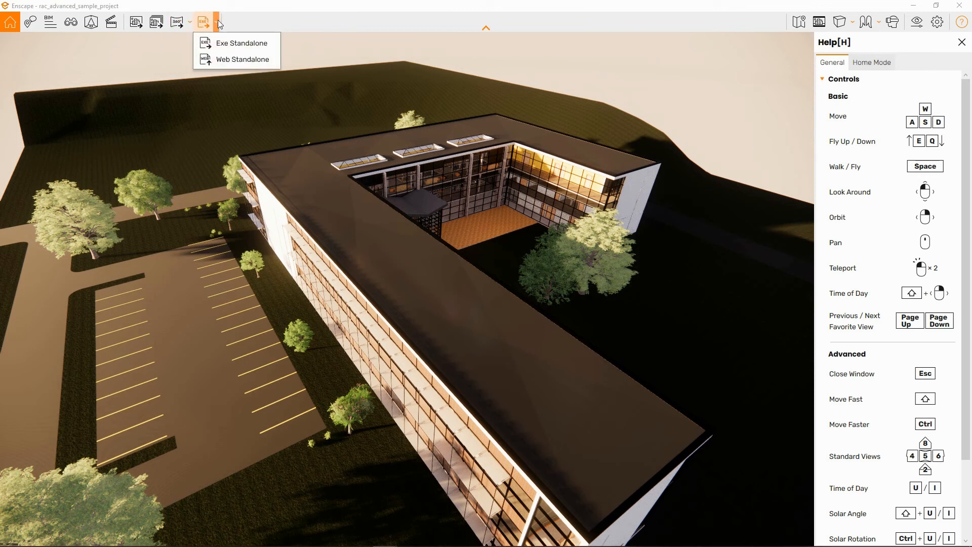